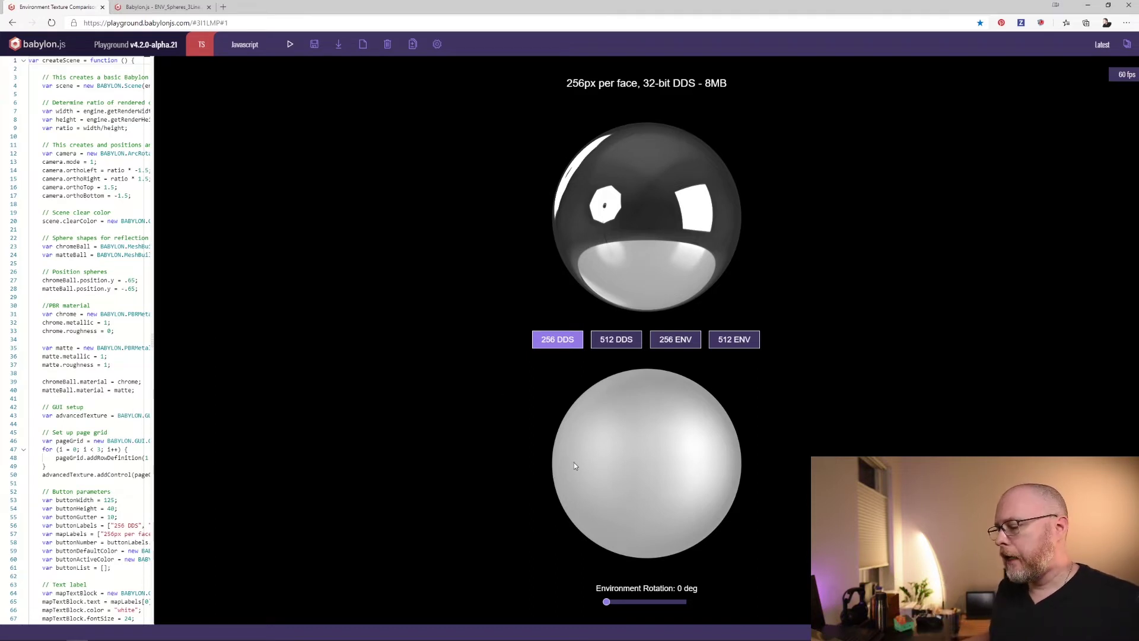
Sweep the environment rotation to spin the sphere reflections, ending back at 0°.
{"action": "mouse_move", "coordinate": [605, 602]}
{"action": "left_mouse_down"}
{"action": "mouse_move", "coordinate": [679, 601]}
{"action": "mouse_move", "coordinate": [590, 589]}
{"action": "left_mouse_up"}
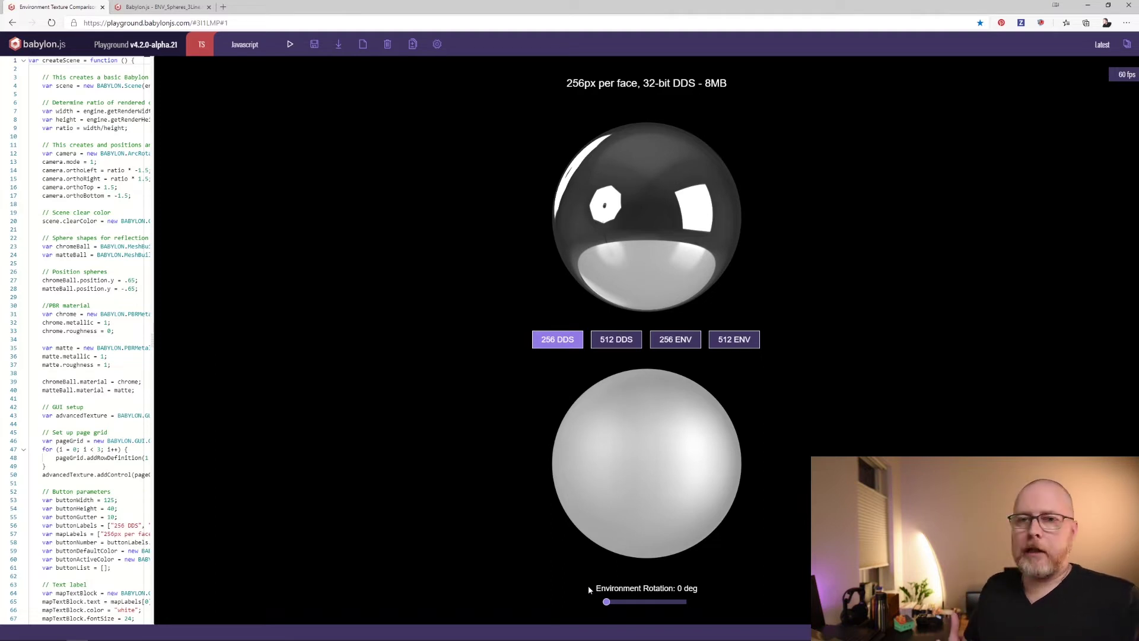
Switch to the Sandbox tab showing the ENV_Spheres grid of chrome, white and black spheres.
{"action": "left_click", "coordinate": [164, 7]}
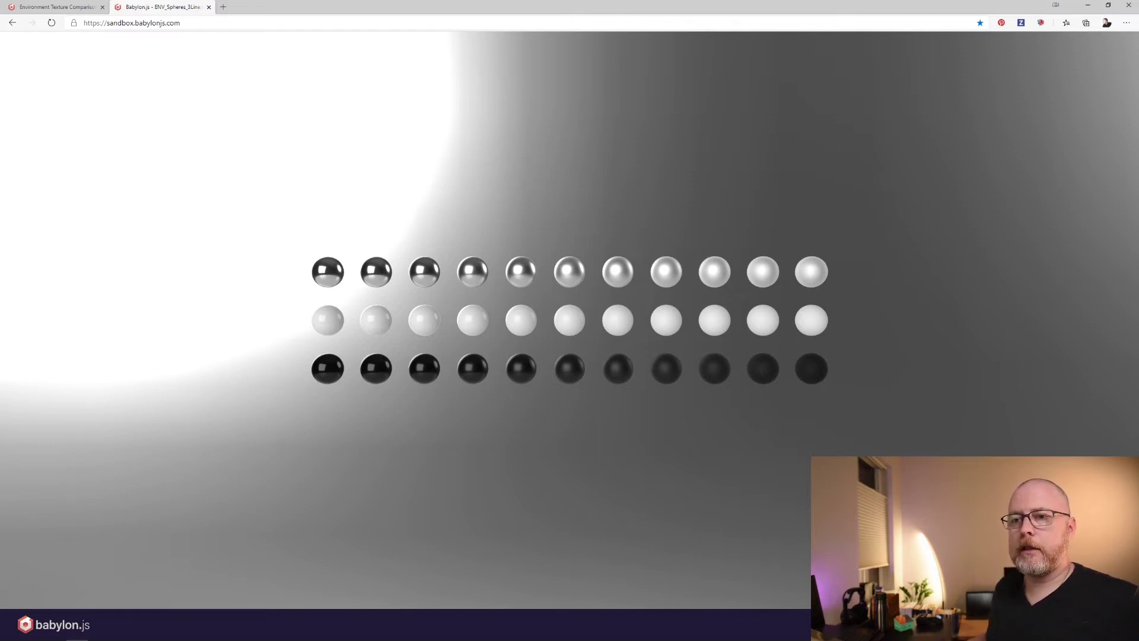
Bring up Lys with Runyon_Canyon_A_2k.hdr and confirm Use Legacy DDS Header Encoding in Preferences.
{"action": "key", "text": "alt+Tab"}
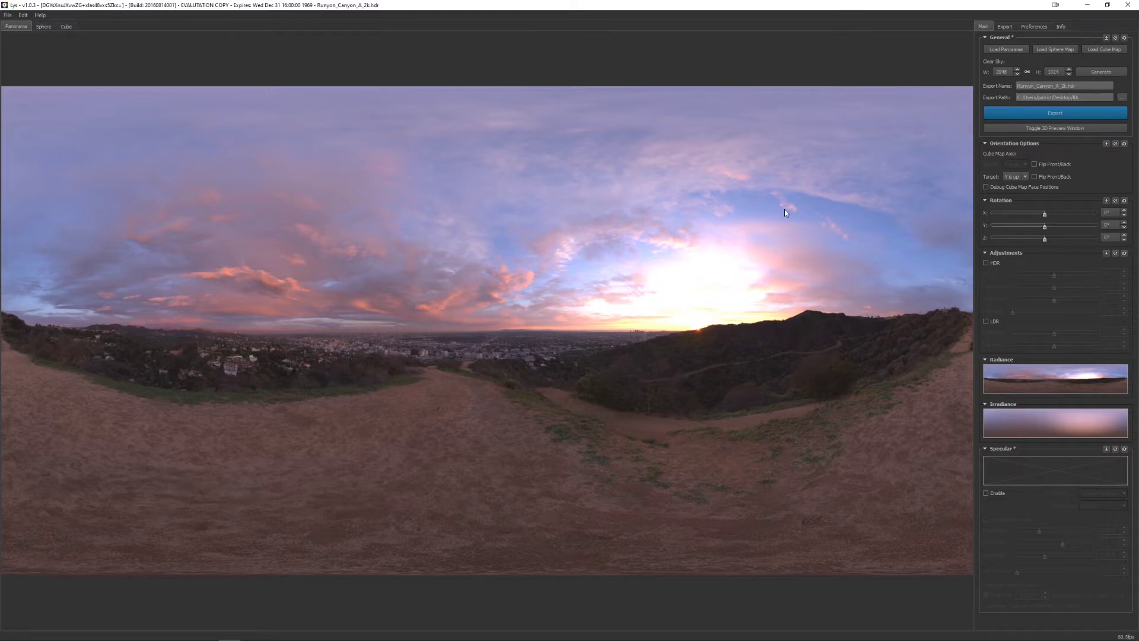
{"action": "left_click", "coordinate": [1036, 28]}
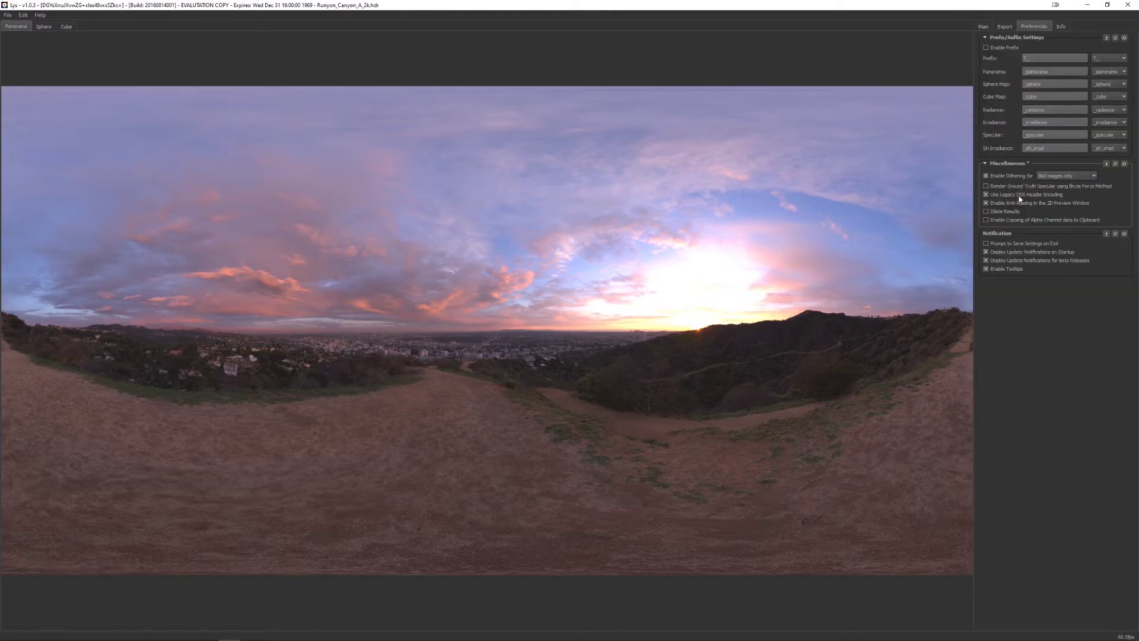
{"action": "mouse_move", "coordinate": [1020, 199]}
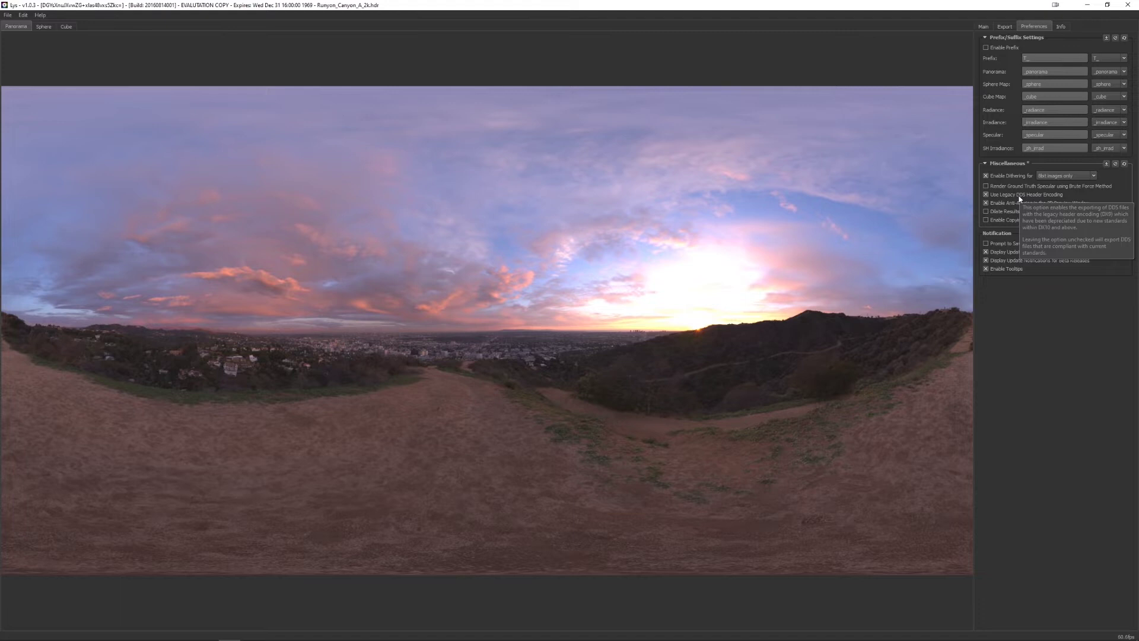
Turn off Panorama export and set the cube map to DDS at 32_32_32_32F.
{"action": "left_click", "coordinate": [1005, 27]}
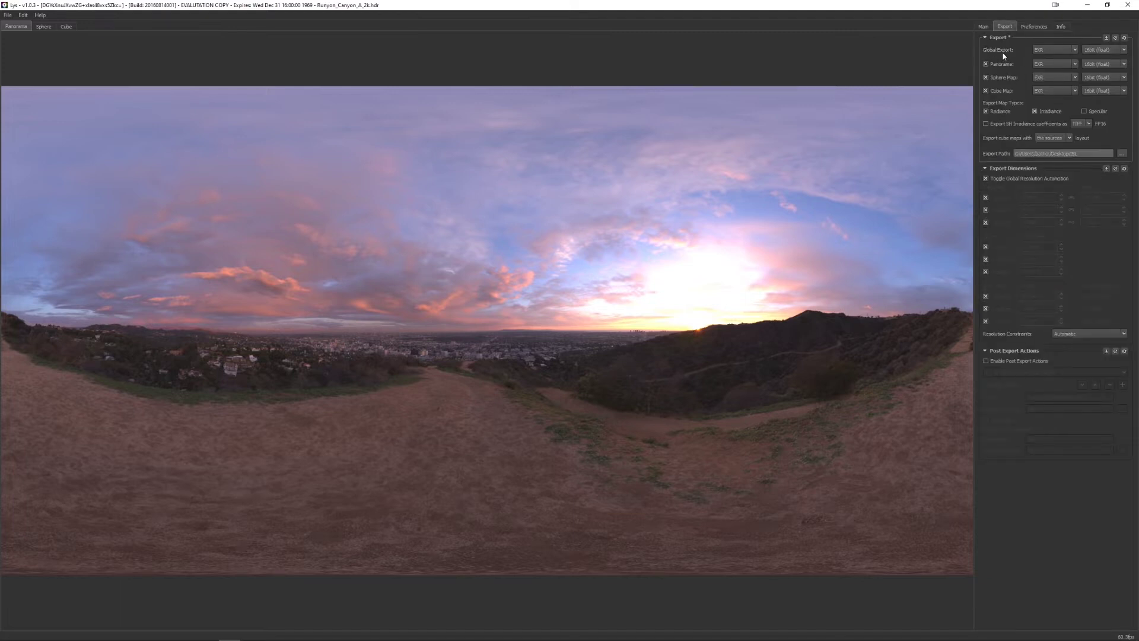
{"action": "left_click", "coordinate": [1000, 68]}
{"action": "left_click", "coordinate": [1049, 122]}
{"action": "left_click", "coordinate": [1124, 90]}
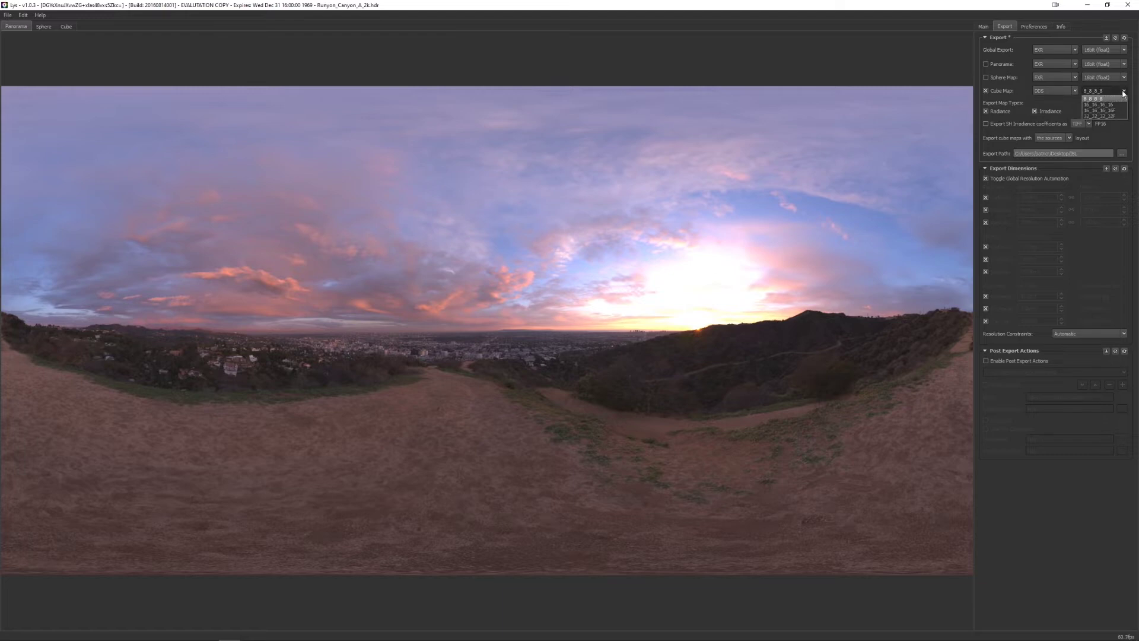
{"action": "left_click", "coordinate": [1116, 116]}
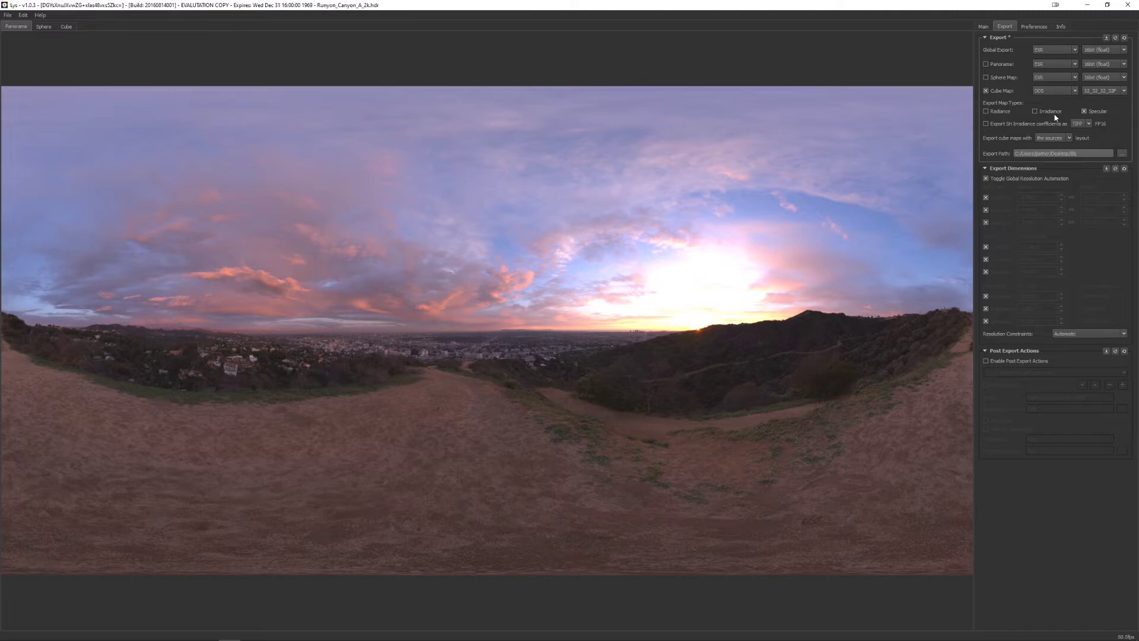
On the Main tab, enable Specular with Function GGX and Power Drop Log2.
{"action": "left_click", "coordinate": [982, 27]}
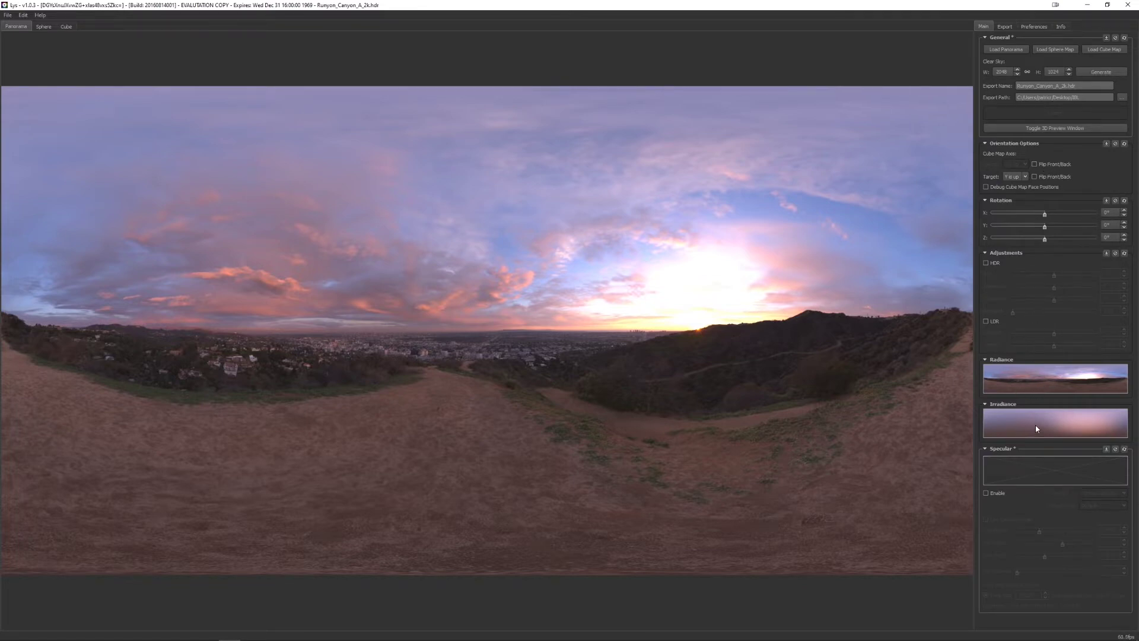
{"action": "left_click", "coordinate": [997, 495]}
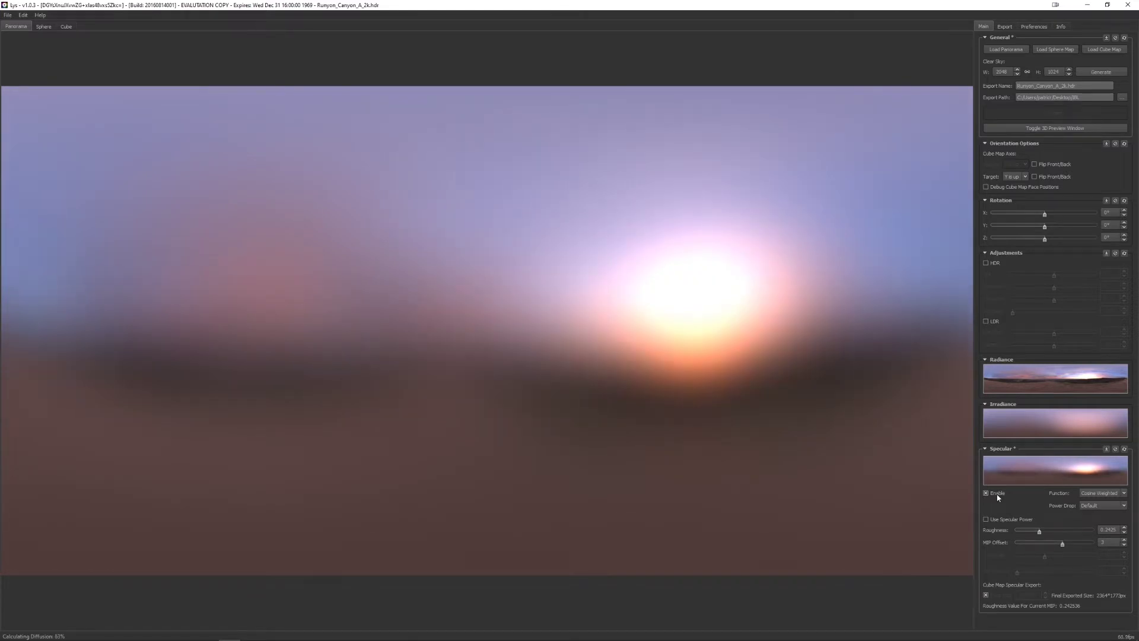
{"action": "left_click", "coordinate": [1094, 494]}
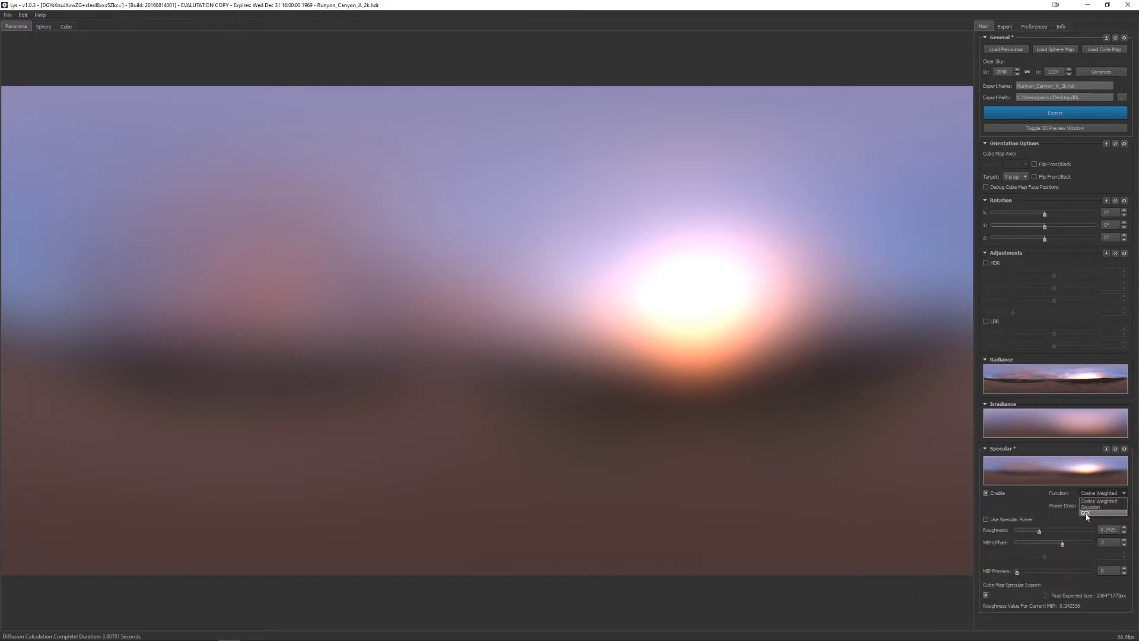
{"action": "left_click", "coordinate": [1097, 505]}
{"action": "left_click", "coordinate": [1089, 506]}
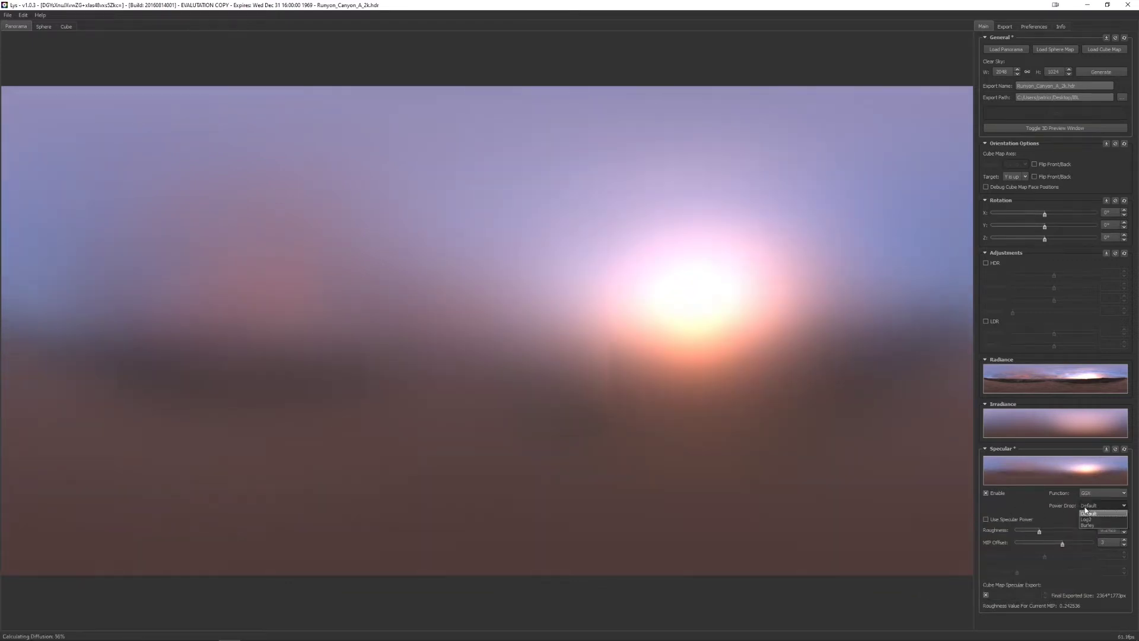
{"action": "left_click", "coordinate": [1091, 520]}
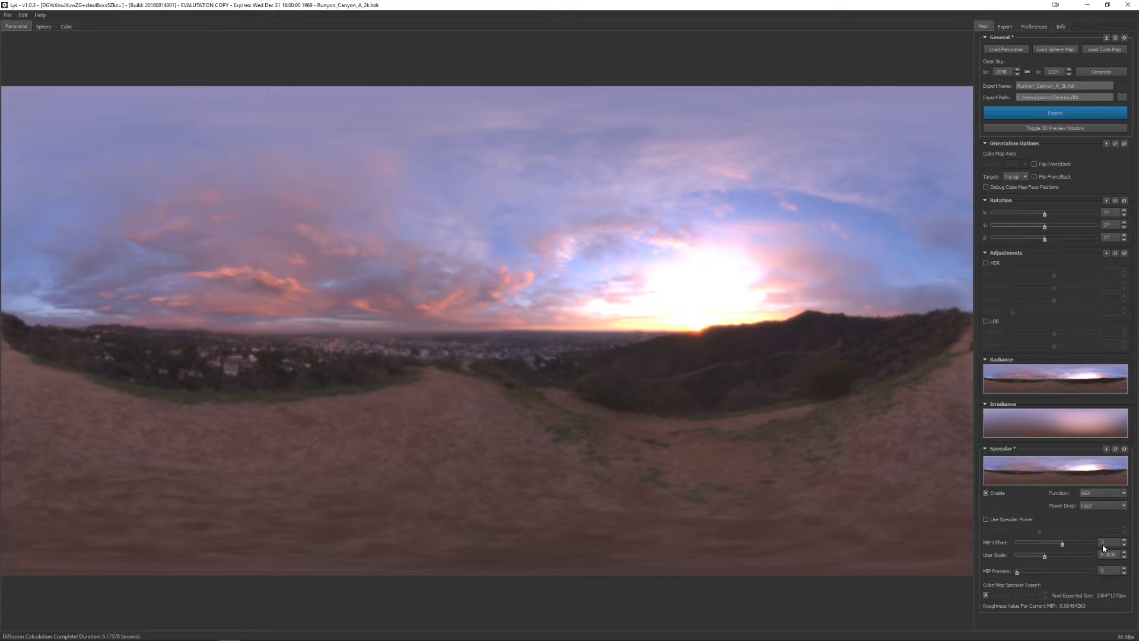
Set the specular User Scale to 0.34 and tick Cube Map Specular Export.
{"action": "scroll", "coordinate": [1103, 542], "scroll_direction": "down", "scroll_amount": 1}
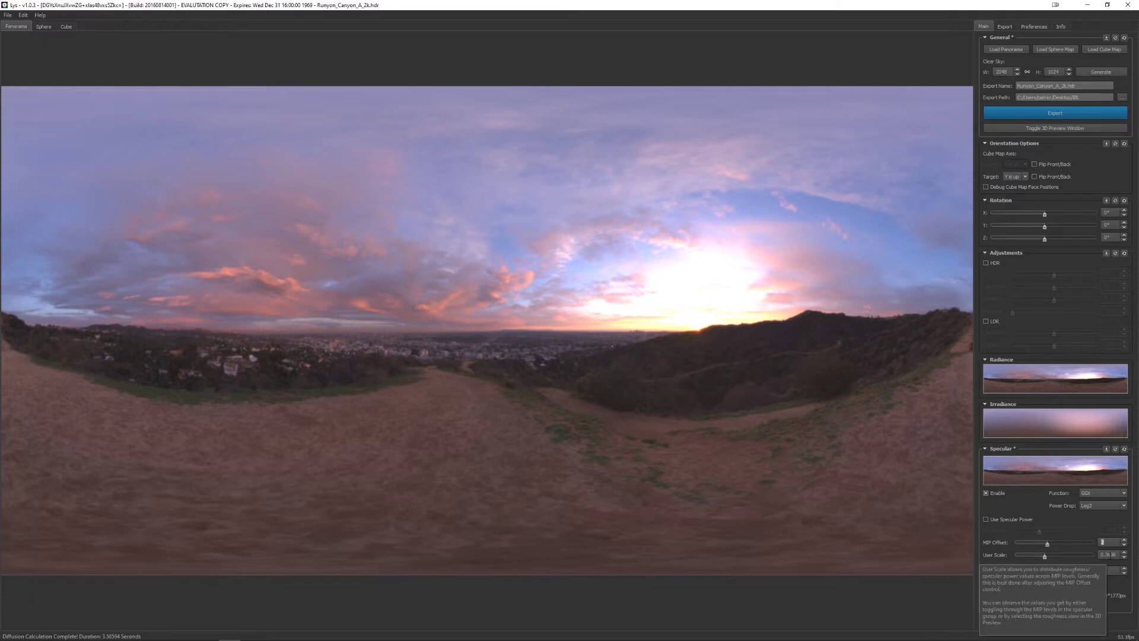
{"action": "double_click", "coordinate": [1109, 554]}
{"action": "type", "text": "25"}
{"action": "key", "text": "Return"}
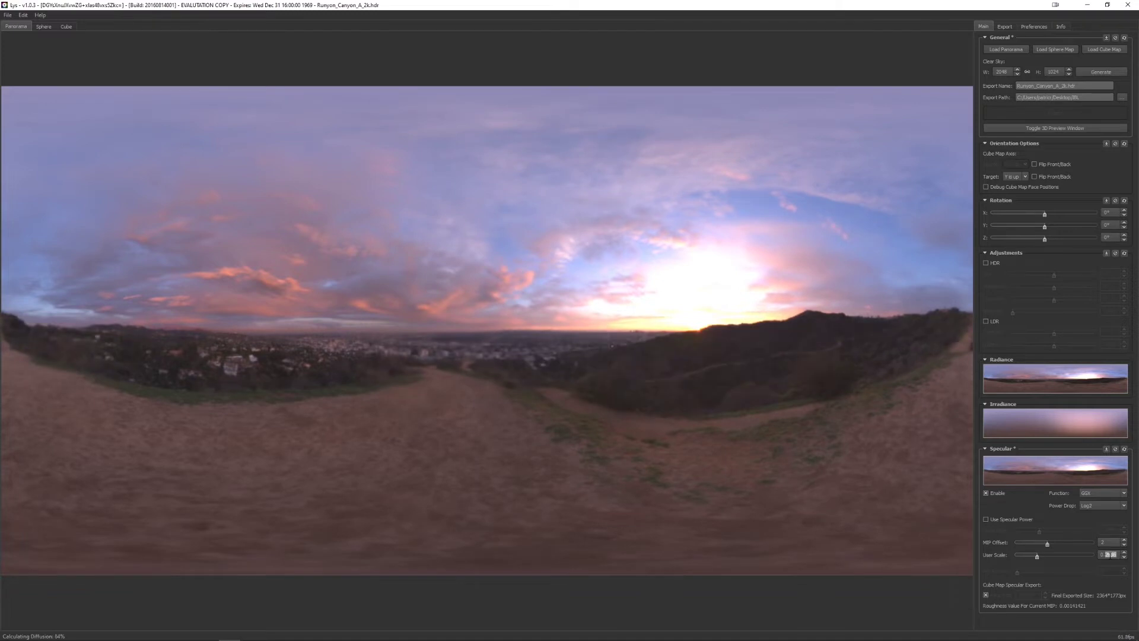
{"action": "type", "text": "34"}
{"action": "key", "text": "Return"}
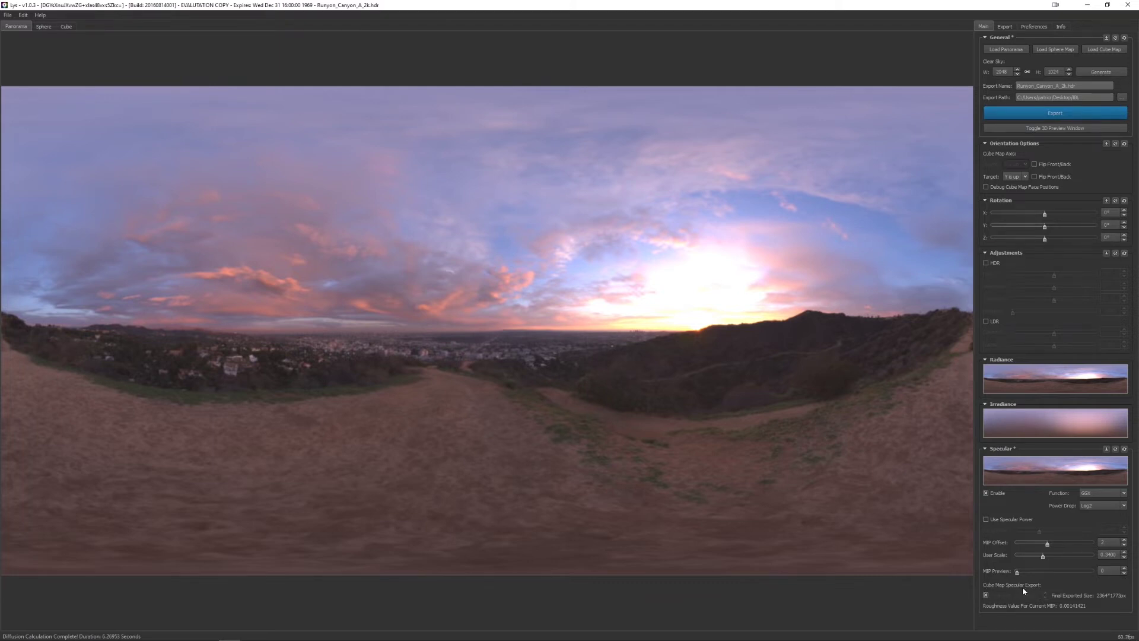
{"action": "left_click", "coordinate": [987, 595]}
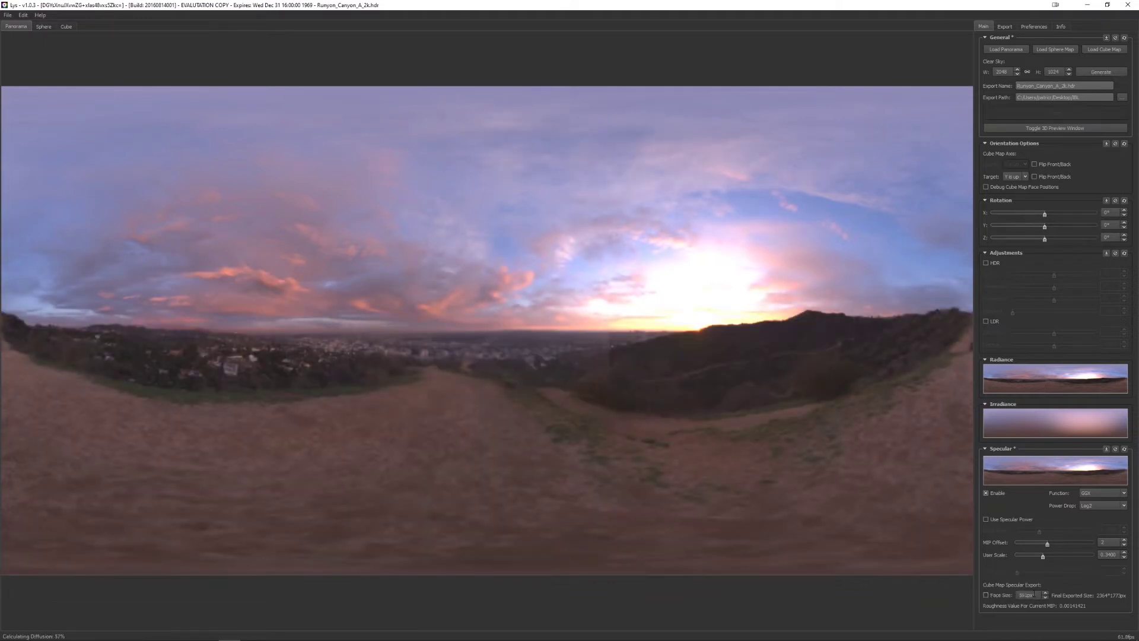
Choose a 512px specular cube face size for a 2048×1536px export.
{"action": "left_click", "coordinate": [1045, 597]}
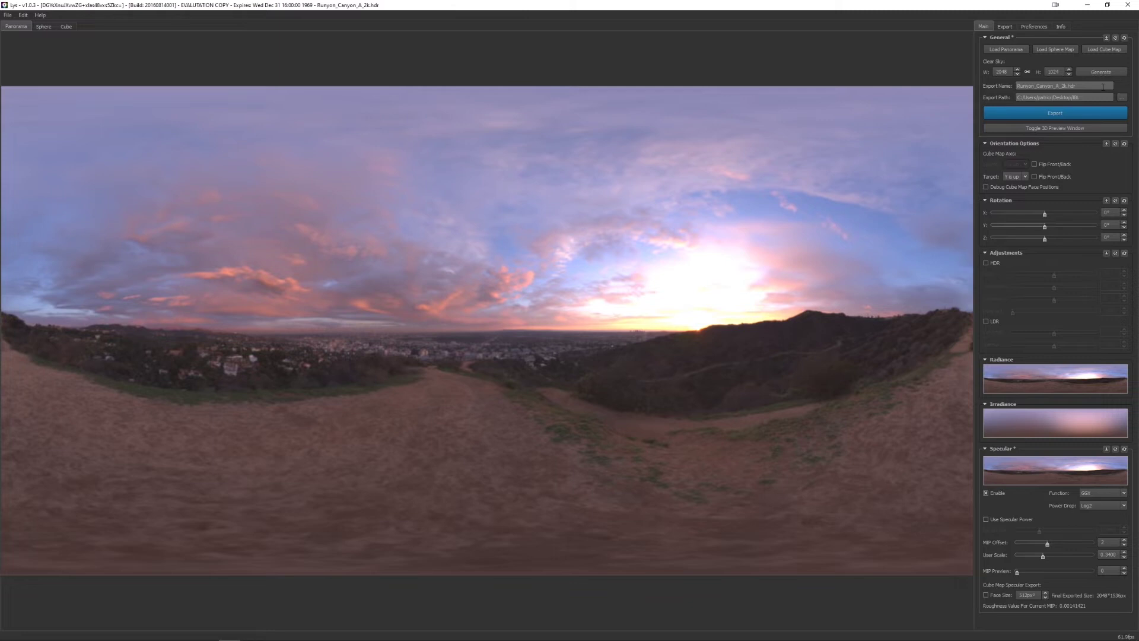
Export the specular cube map from the General section.
{"action": "left_click", "coordinate": [1028, 113]}
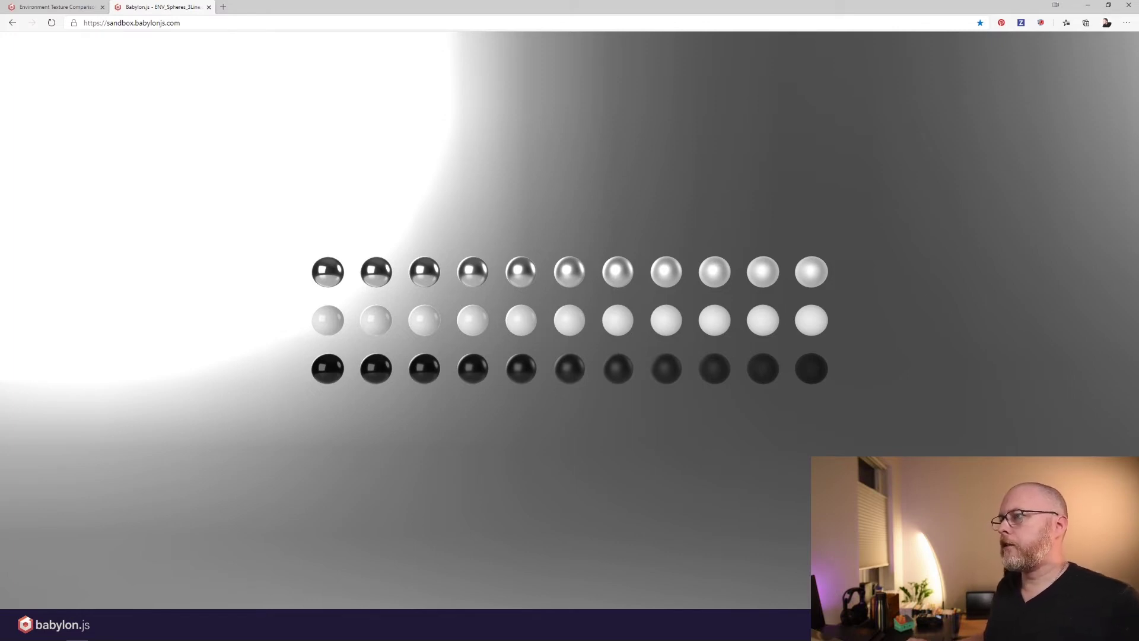
Drop the exported canyon environment onto the sphere grid, then return to the Playground tab.
{"action": "left_click_drag", "start_coordinate": [675, 203], "coordinate": [613, 448]}
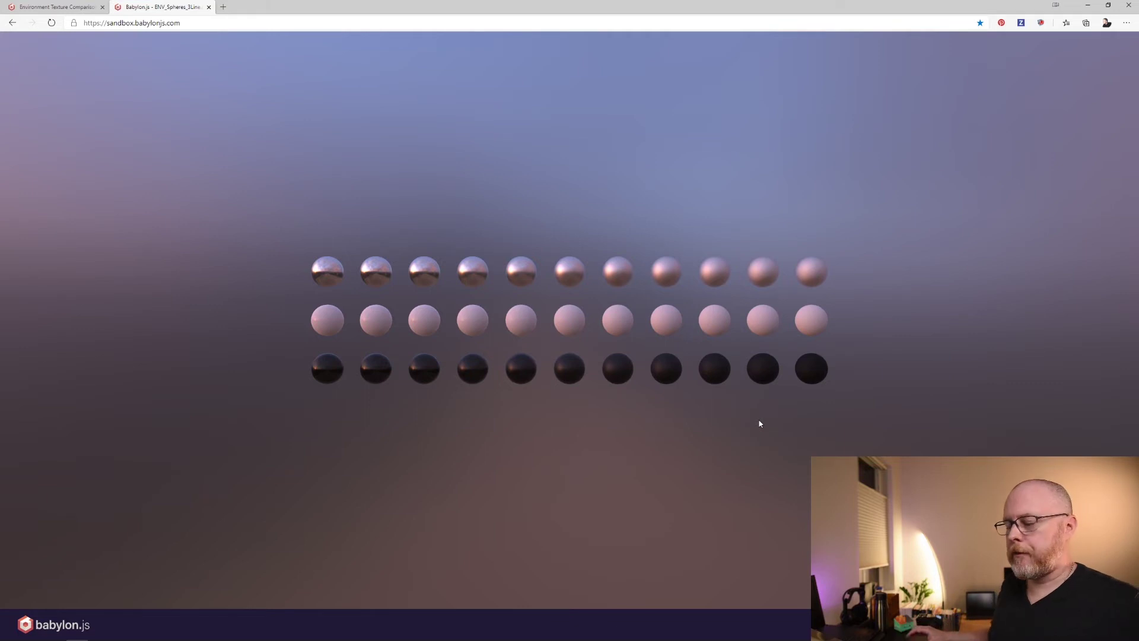
{"action": "left_click", "coordinate": [68, 8]}
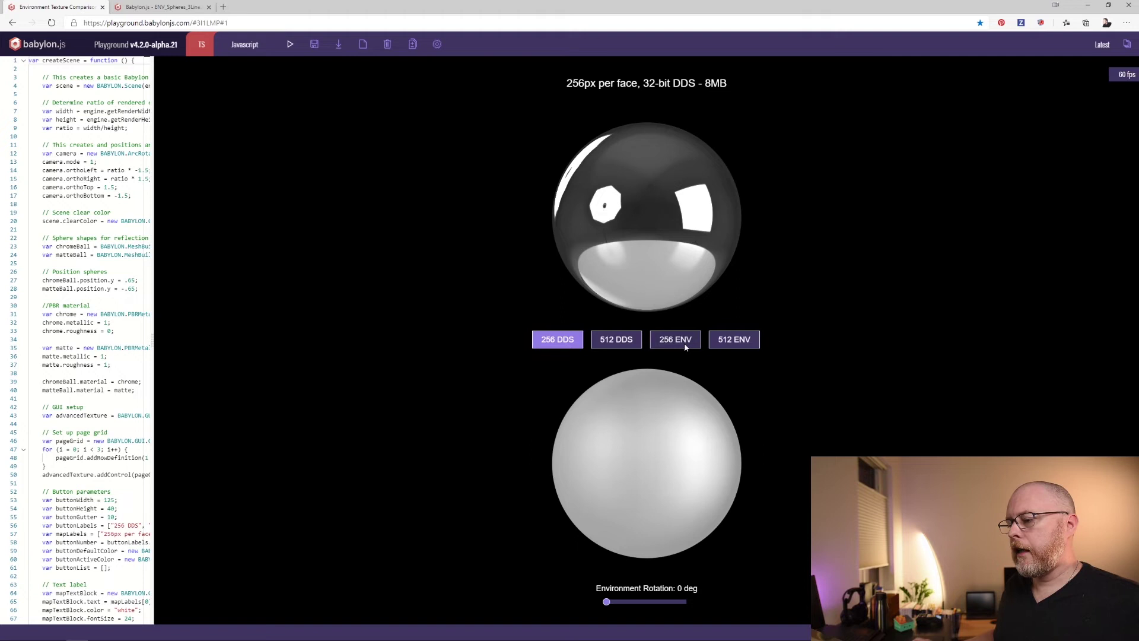
Alternate the spheres between 256 DDS and 512 DDS lighting, finishing on 512 DDS (32 MB).
{"action": "left_click", "coordinate": [621, 343]}
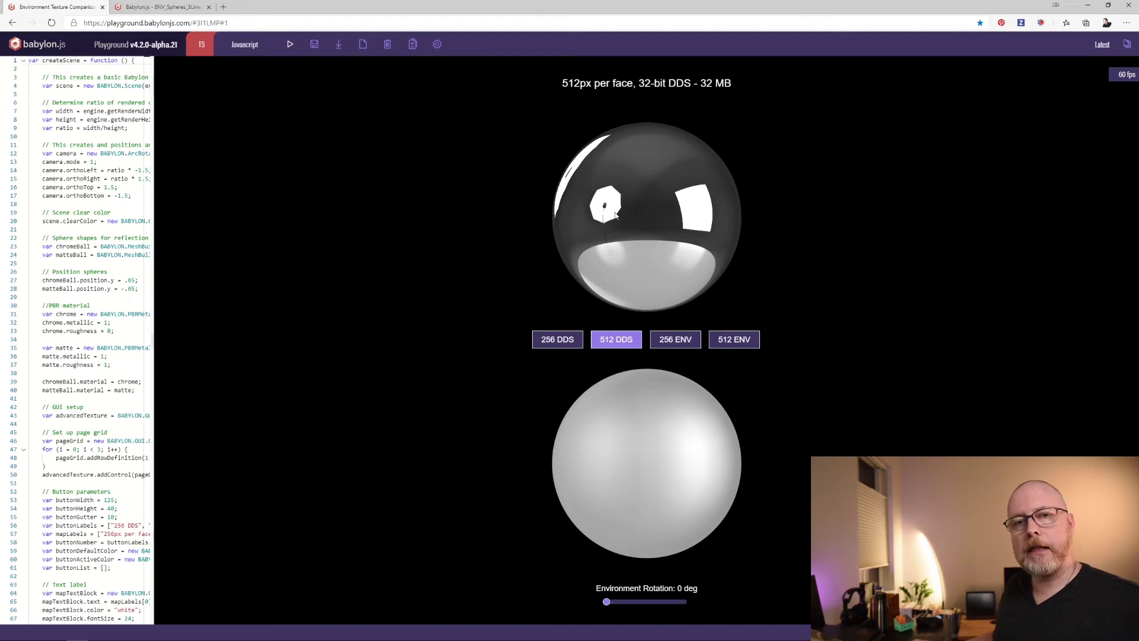
{"action": "left_click", "coordinate": [558, 343]}
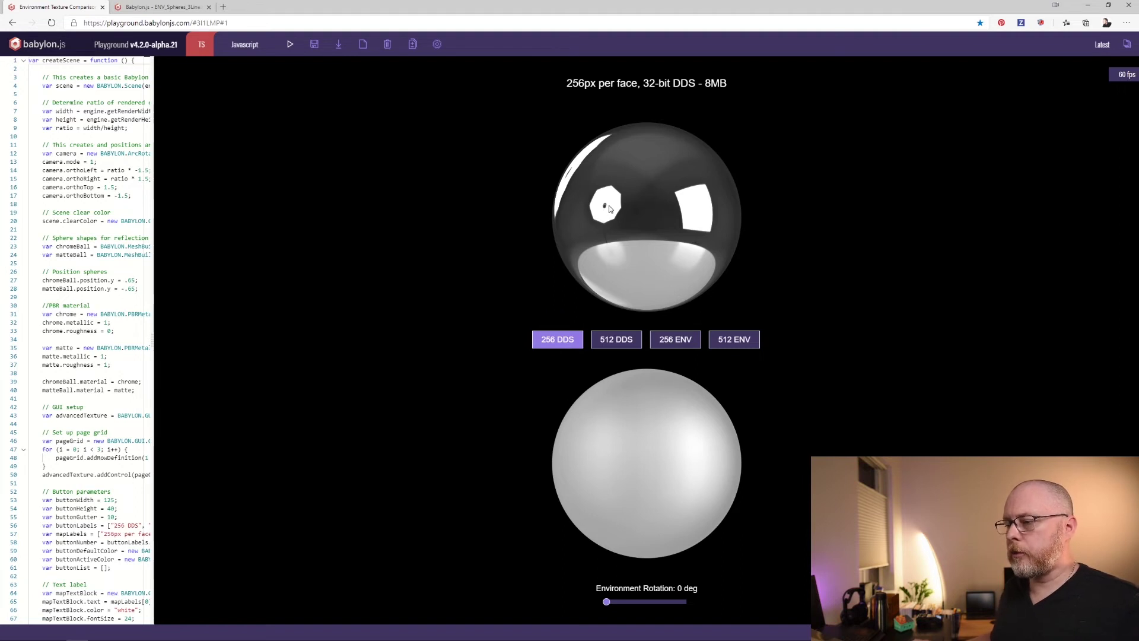
{"action": "left_click", "coordinate": [615, 341]}
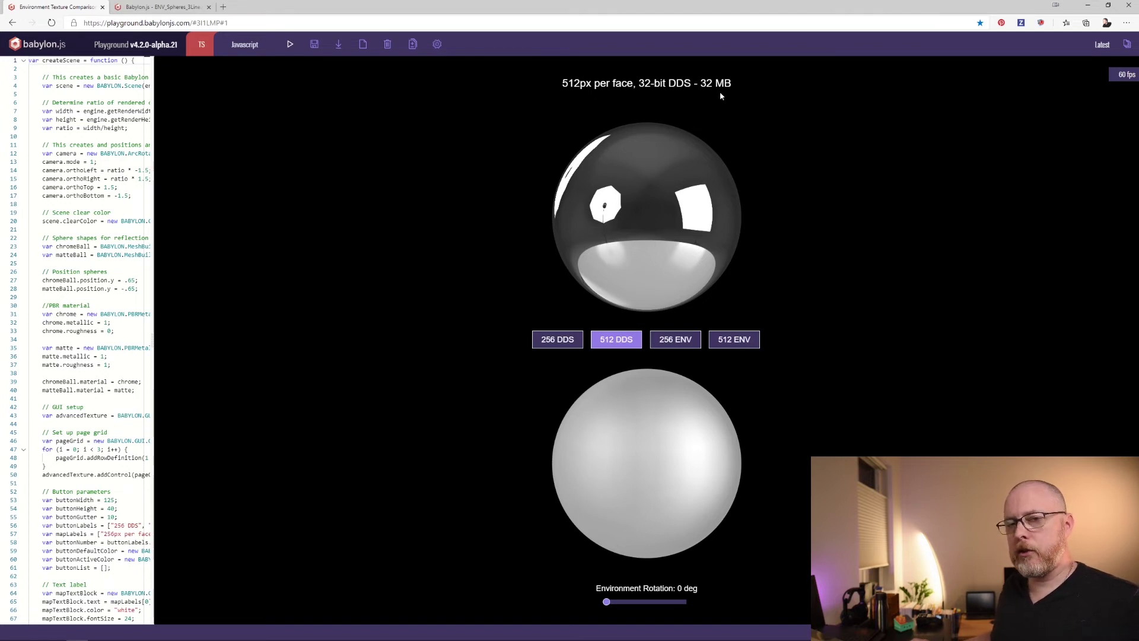
{"action": "left_click", "coordinate": [552, 343]}
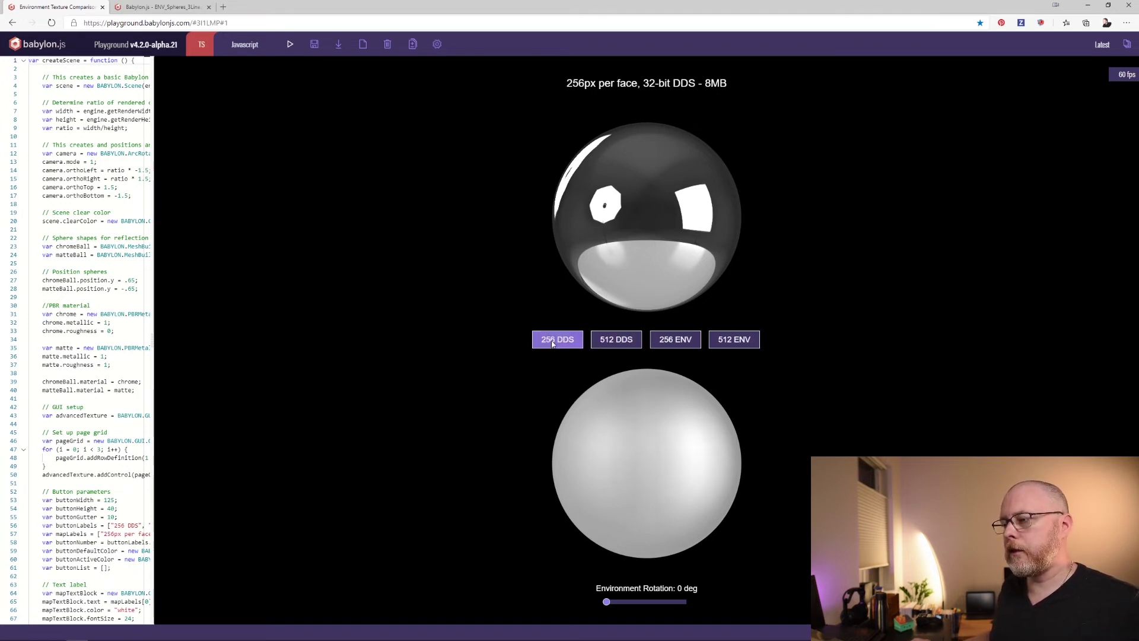
{"action": "left_click", "coordinate": [603, 340]}
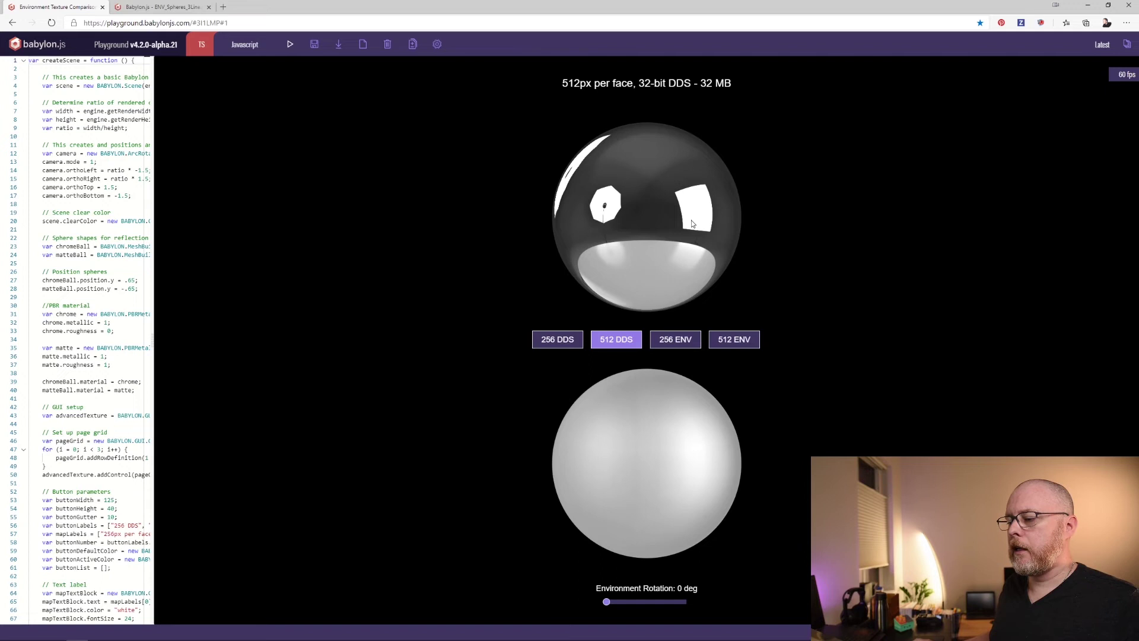
Compare the spheres under the 512px DDS-to-ENV, 256px DDS, and 256px DDS-to-ENV (199K) textures.
{"action": "left_click", "coordinate": [740, 343]}
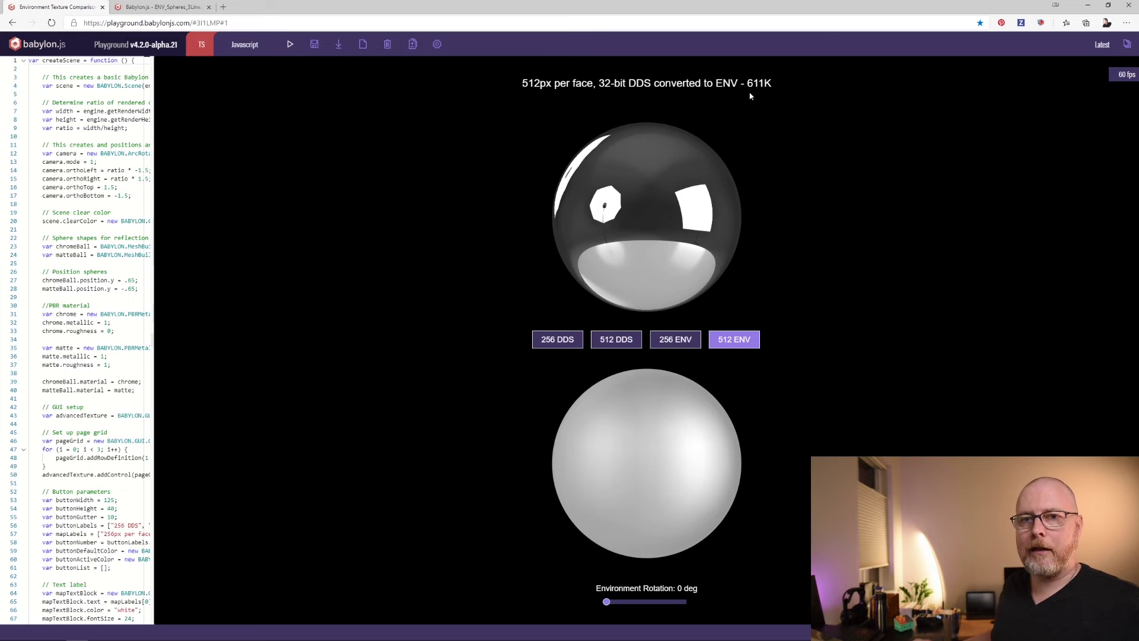
{"action": "left_click", "coordinate": [542, 337]}
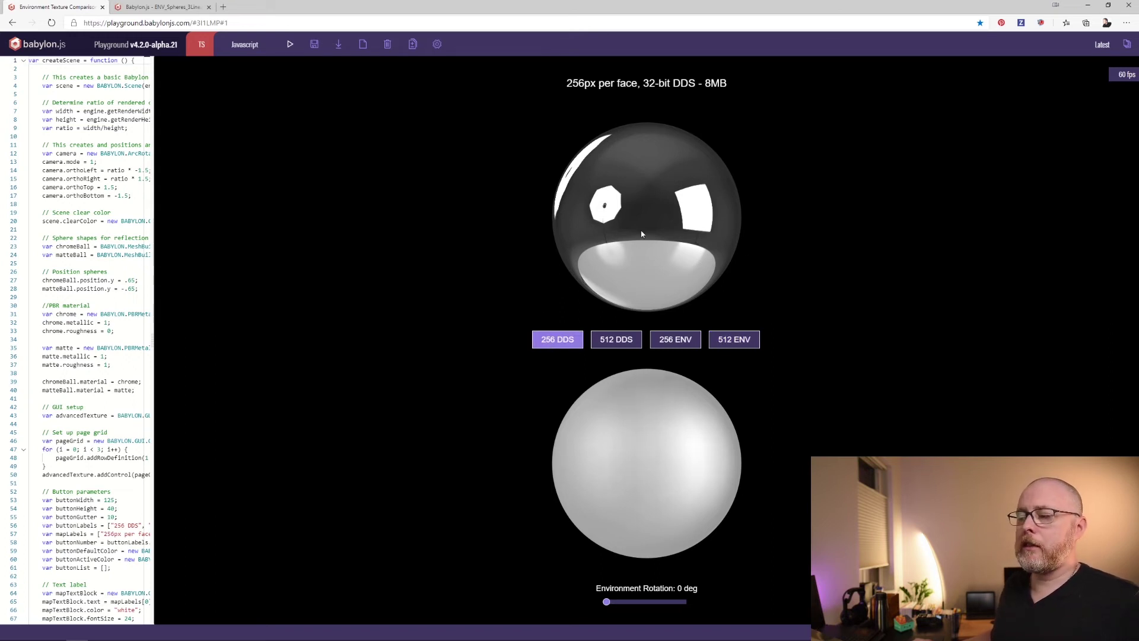
{"action": "left_click", "coordinate": [667, 343]}
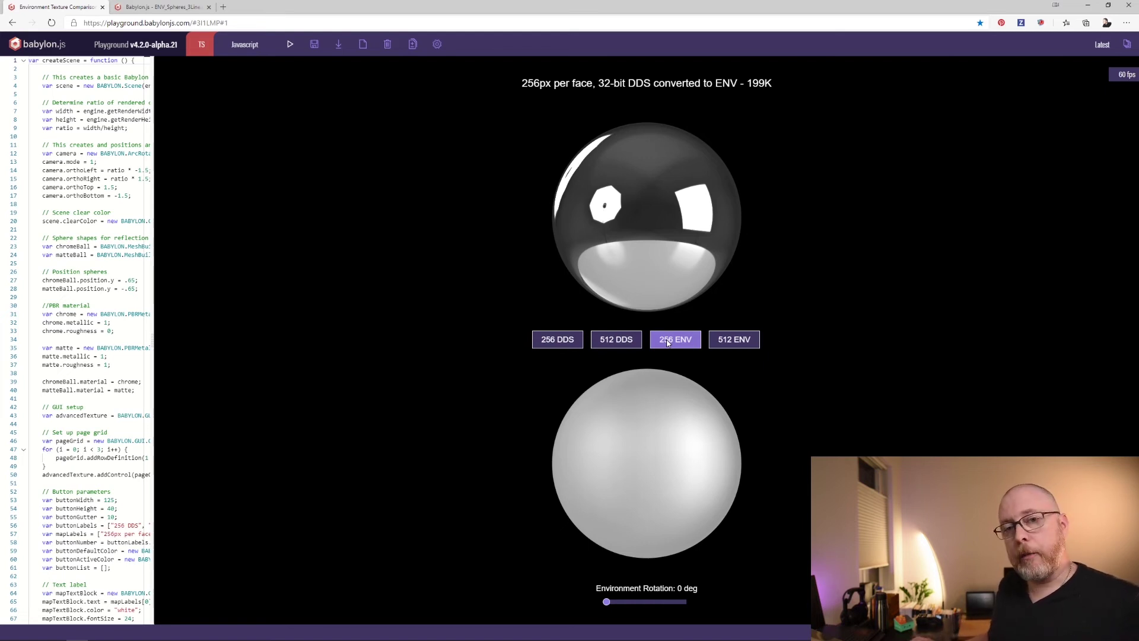
From the sphere-grid Sandbox's Inspector, generate an .env texture and save it as environment.env in Downloads.
{"action": "key", "text": "ctrl+Tab"}
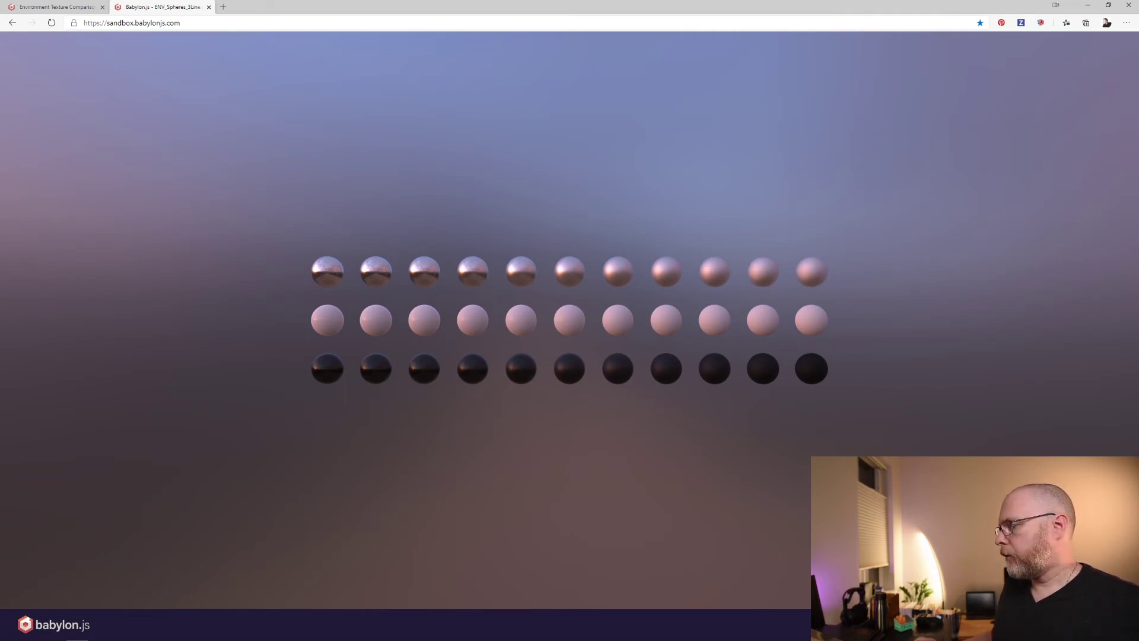
{"action": "key", "text": "ctrl+shift+alt+i"}
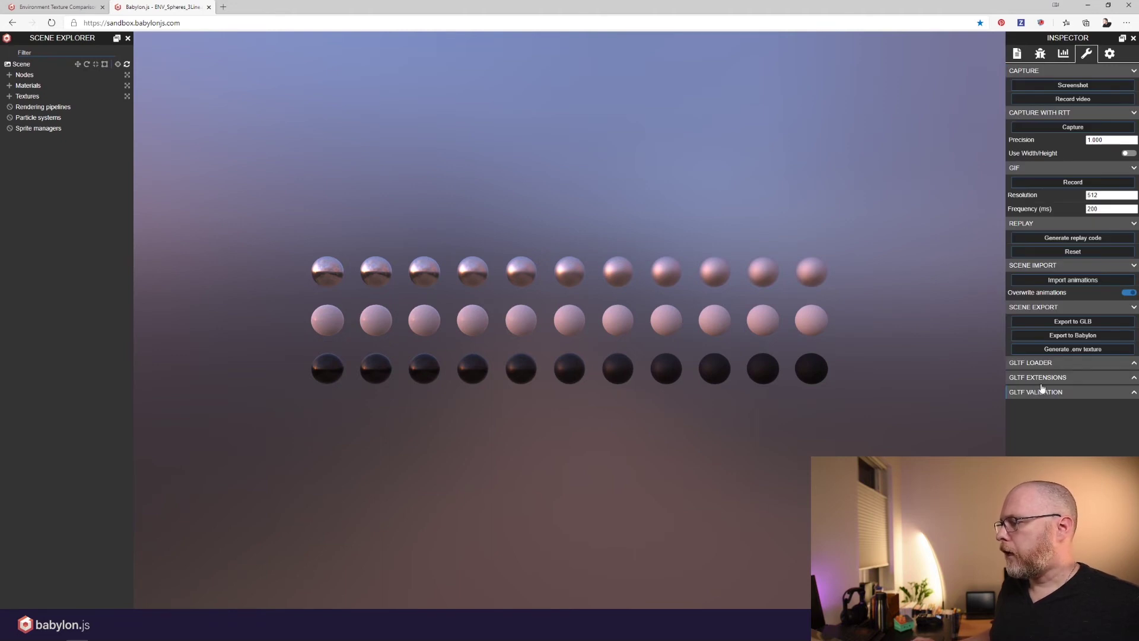
{"action": "left_click", "coordinate": [1077, 350]}
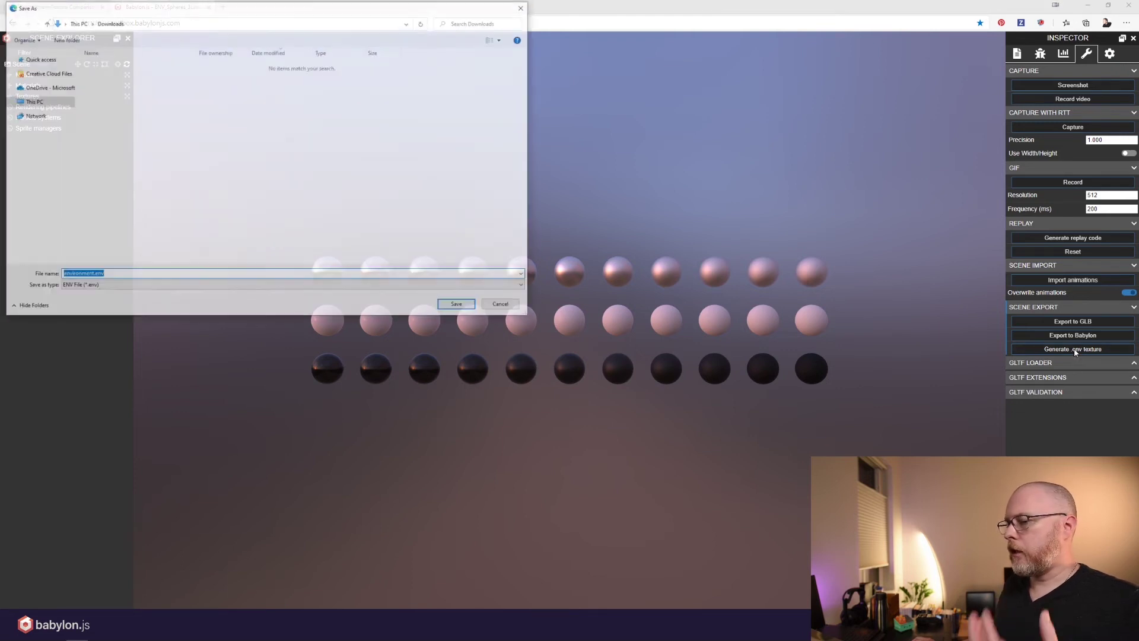
{"action": "left_click", "coordinate": [446, 311]}
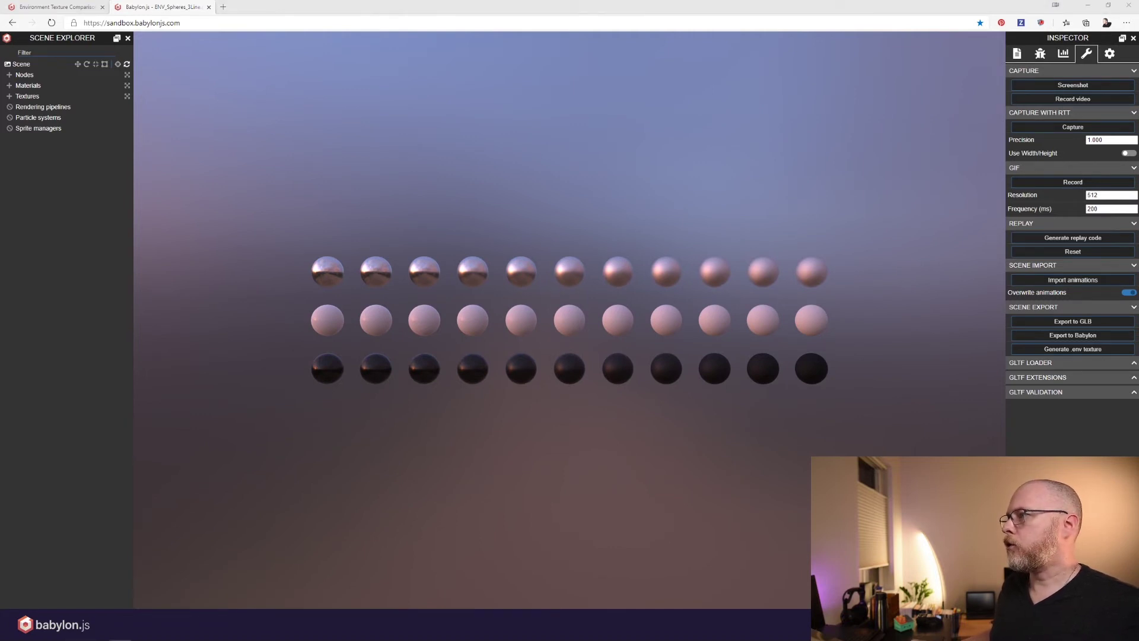
Drop the saved environment.env from Explorer onto the Sandbox canvas to relight the spheres.
{"action": "left_click_drag", "start_coordinate": [819, 35], "coordinate": [624, 293]}
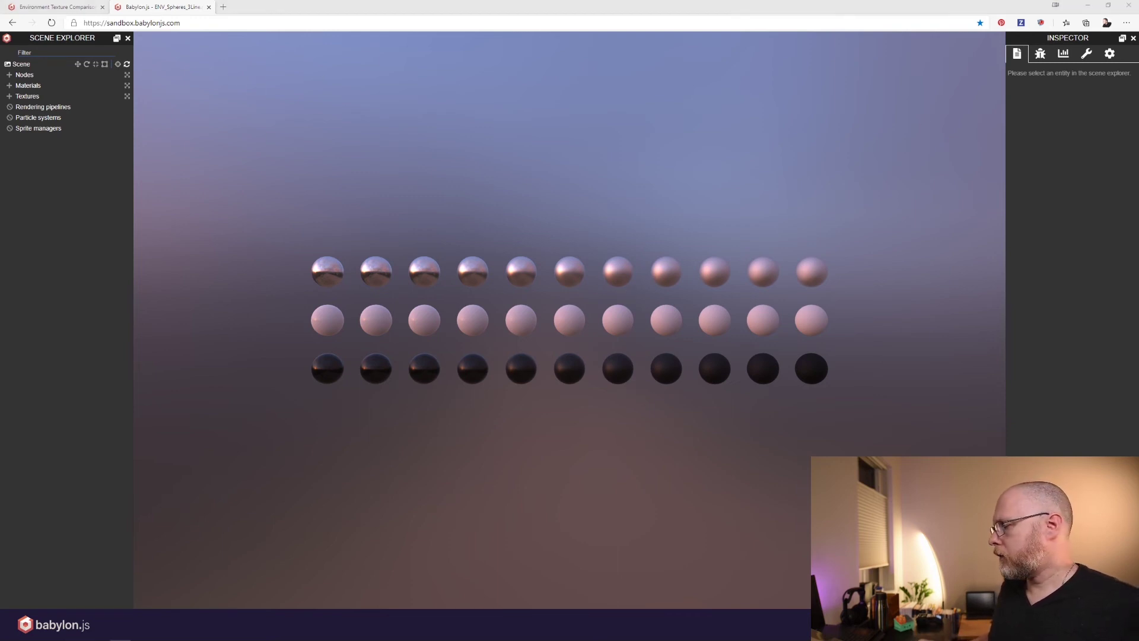
Hide the scene explorer and inspector, then drop the original canyon HDR onto the canvas.
{"action": "key", "text": "ctrl+alt+shift+i"}
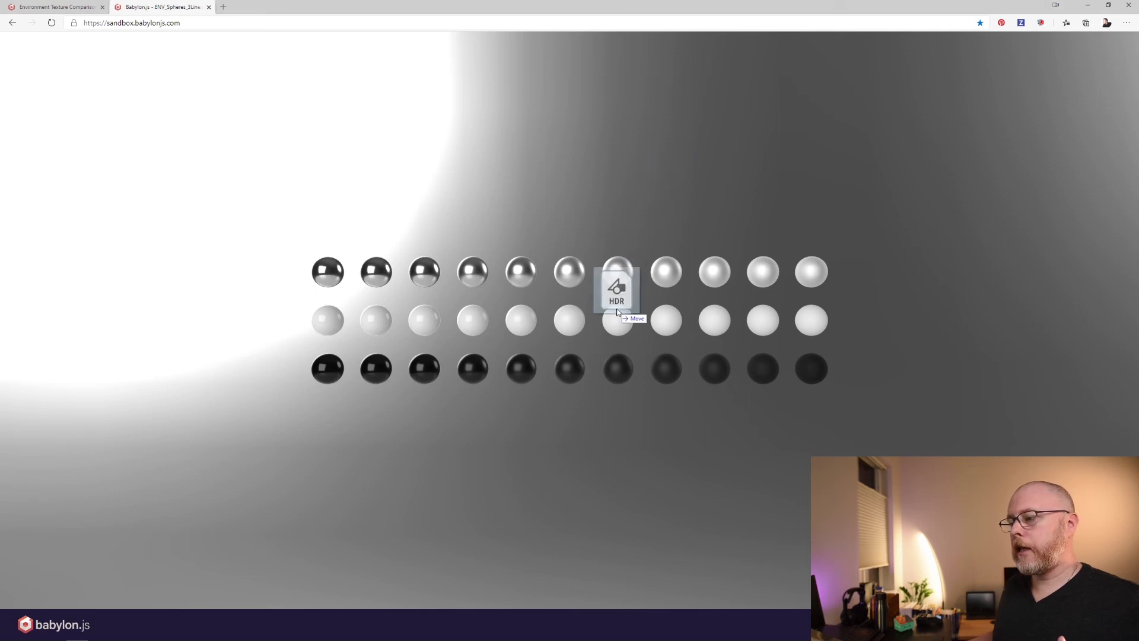
{"action": "left_click_drag", "start_coordinate": [617, 314], "coordinate": [634, 237]}
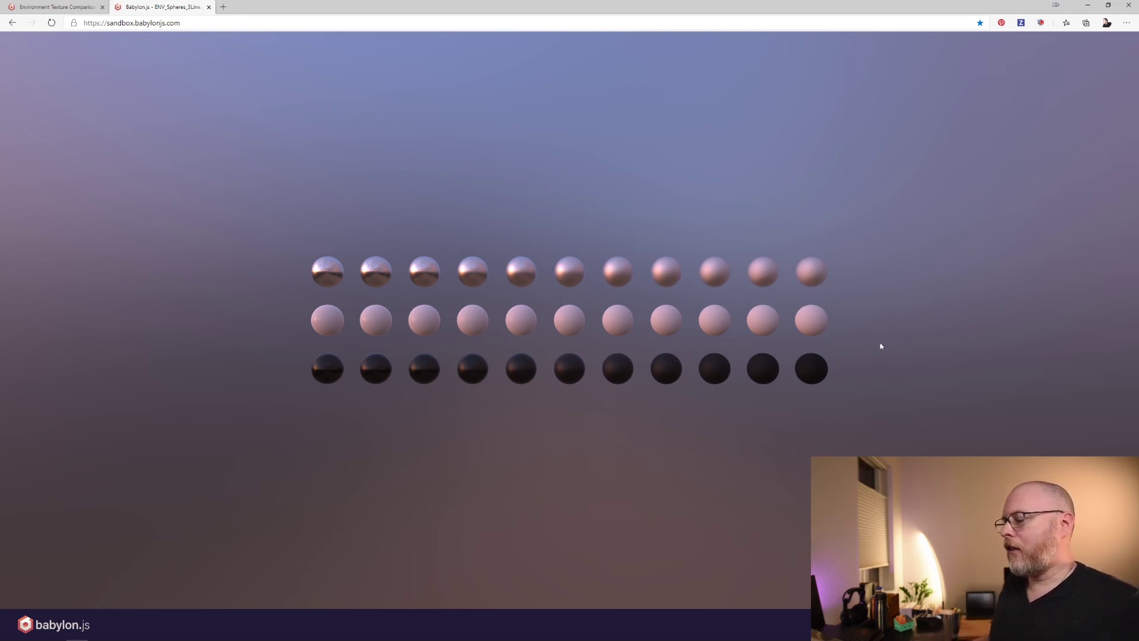
Reopen the Inspector's Tools, generate a second .env texture, and cancel saving it.
{"action": "key", "text": "ctrl+shift+alt+i"}
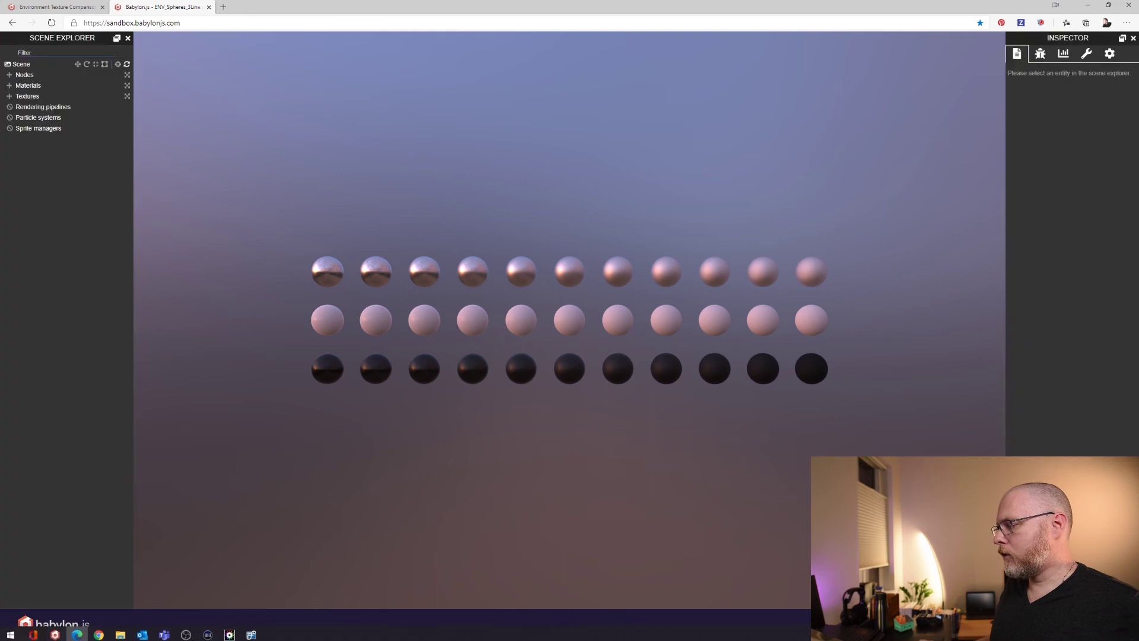
{"action": "left_click", "coordinate": [1086, 54]}
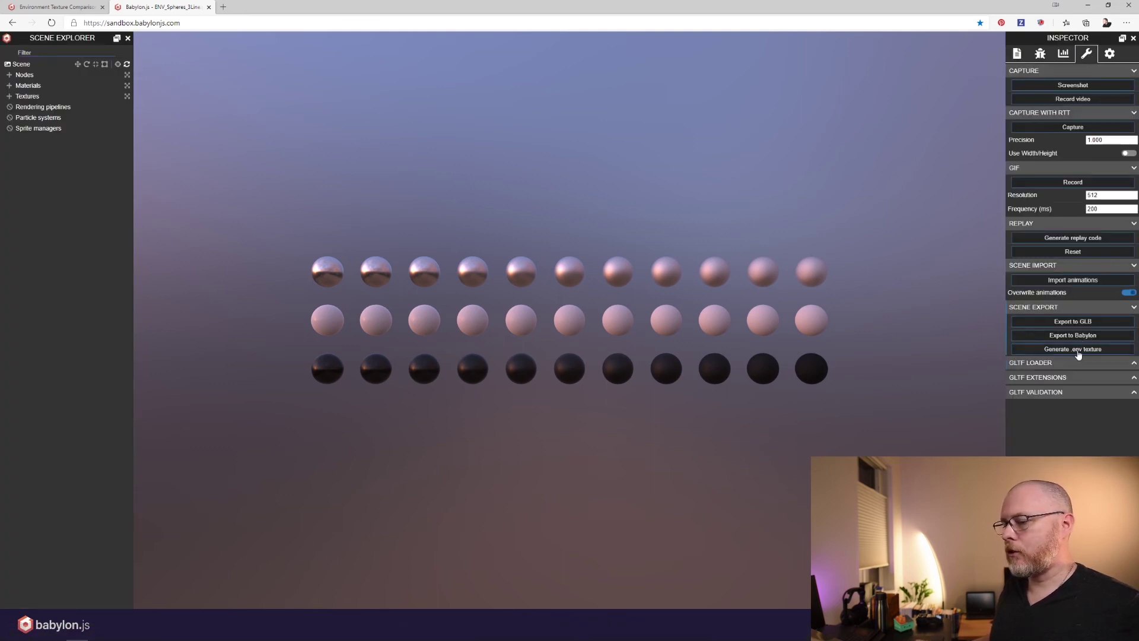
{"action": "left_click", "coordinate": [1078, 351]}
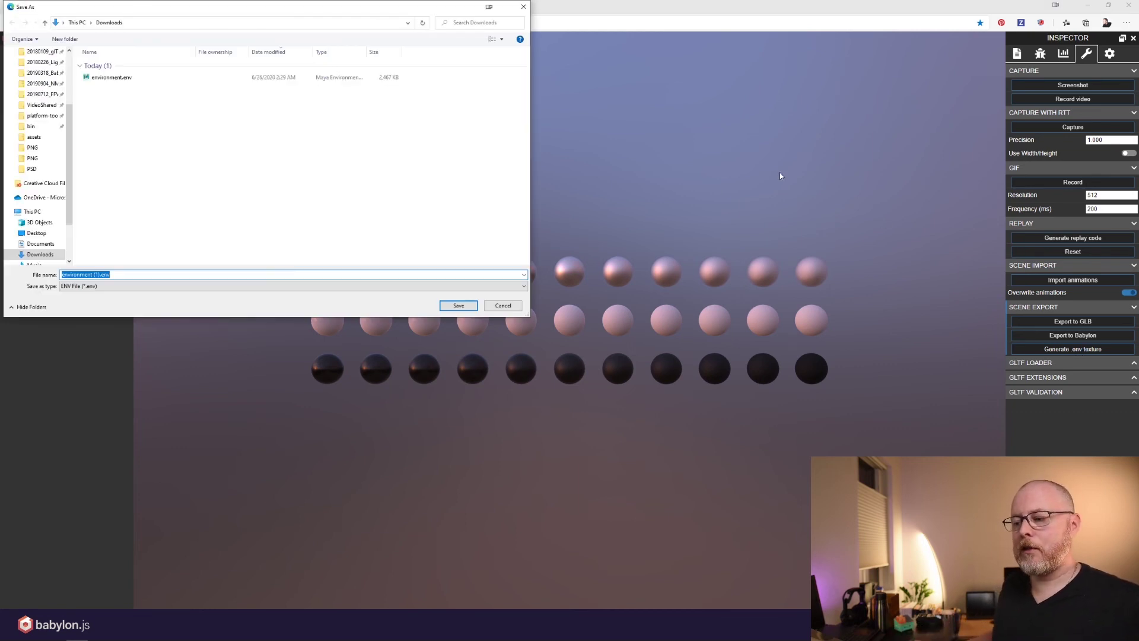
{"action": "left_click", "coordinate": [502, 306]}
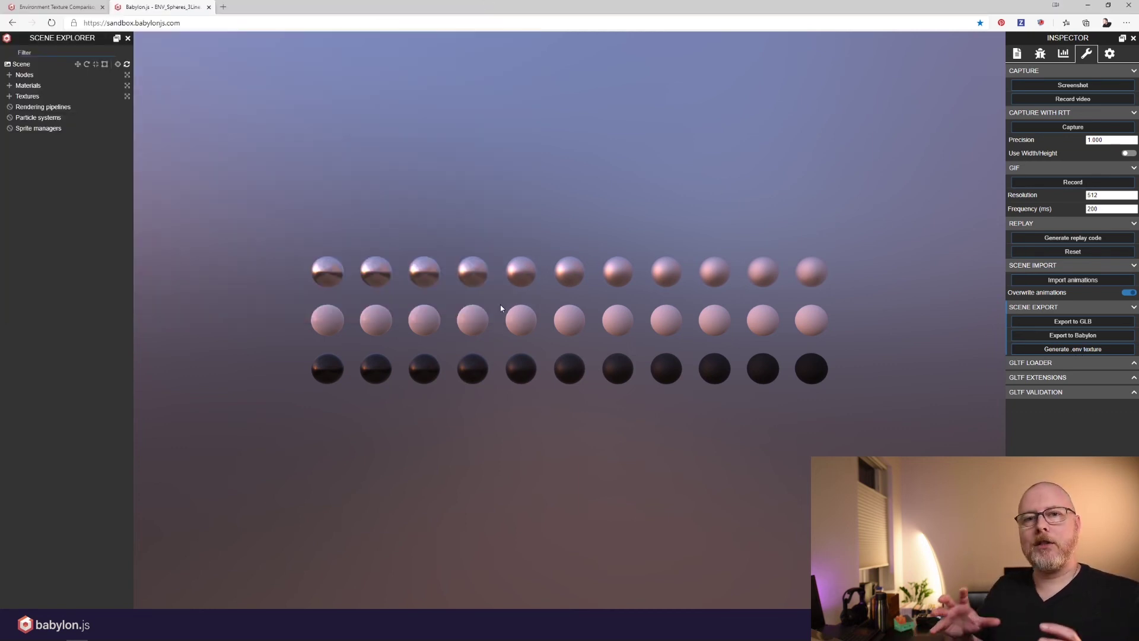